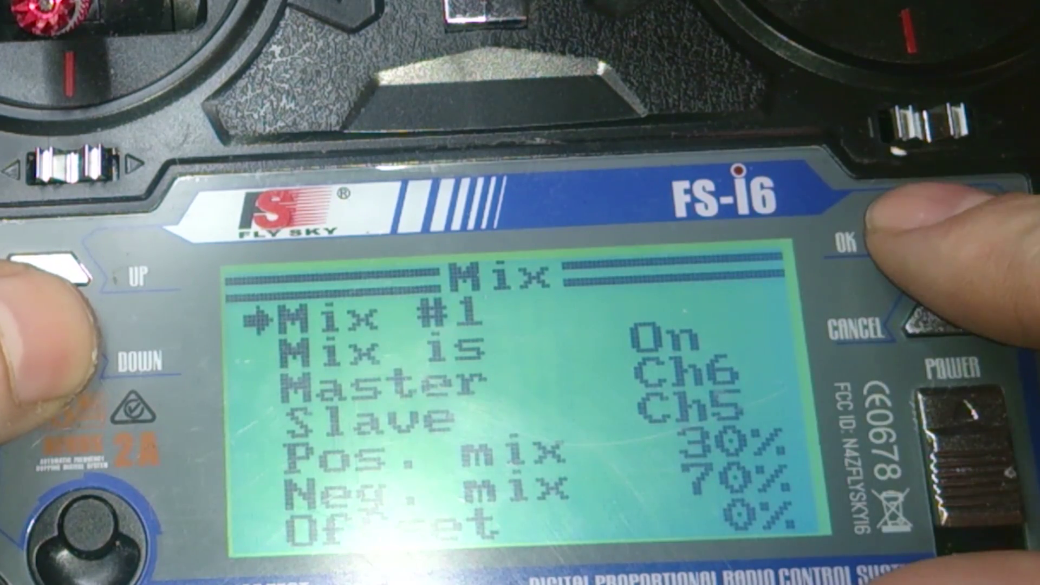
key("Down")
key("Down")
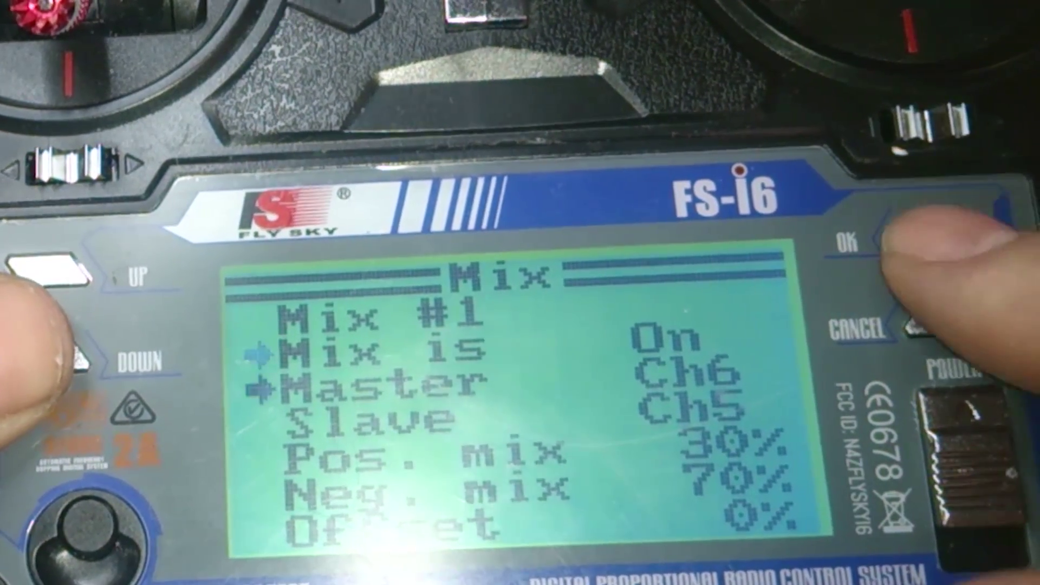
key("Down")
key("Down")
key("Down")
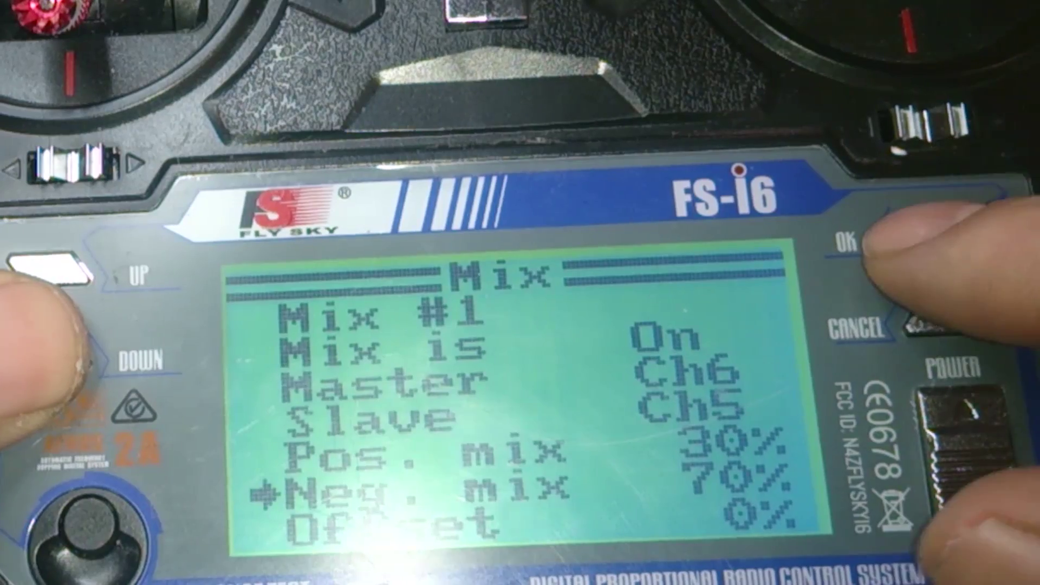
key("Down")
key("Down")
key("Down")
key("Escape")
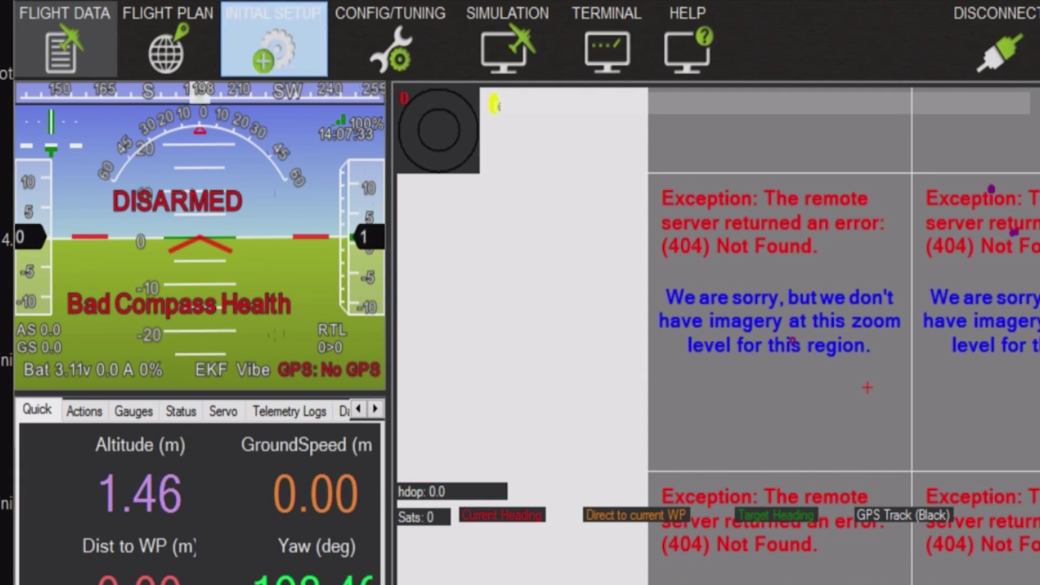
Start the radio calibration from the initial setup and acknowledge the transmitter, receiver and propeller safety notices
left_click(274, 41)
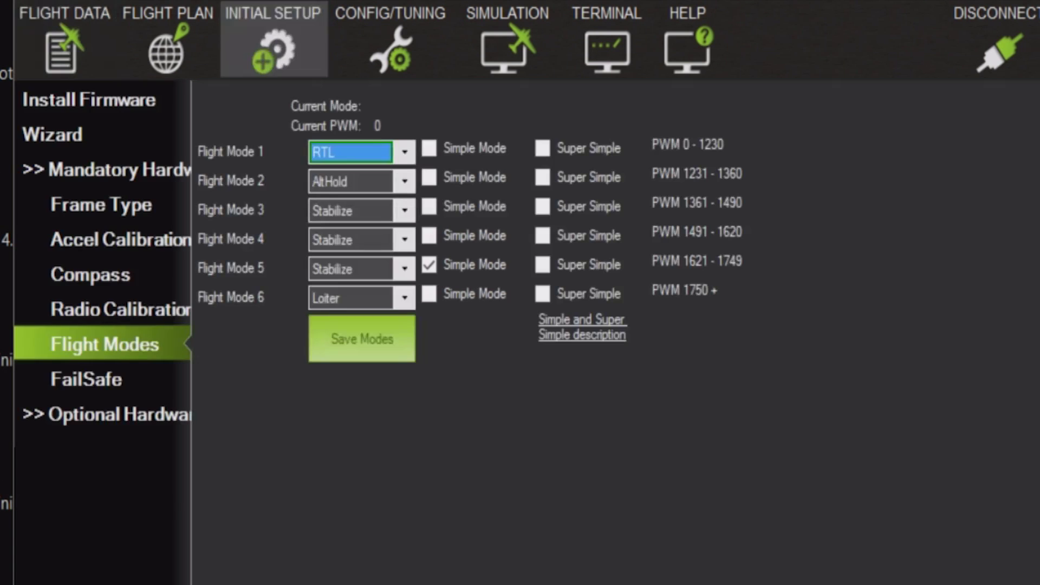
left_click(105, 315)
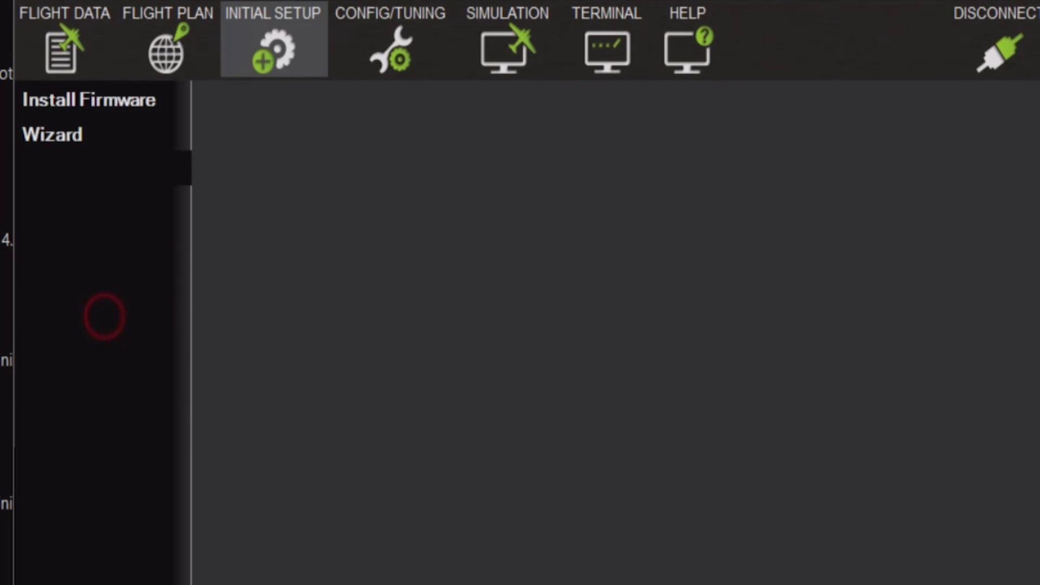
left_click(749, 452)
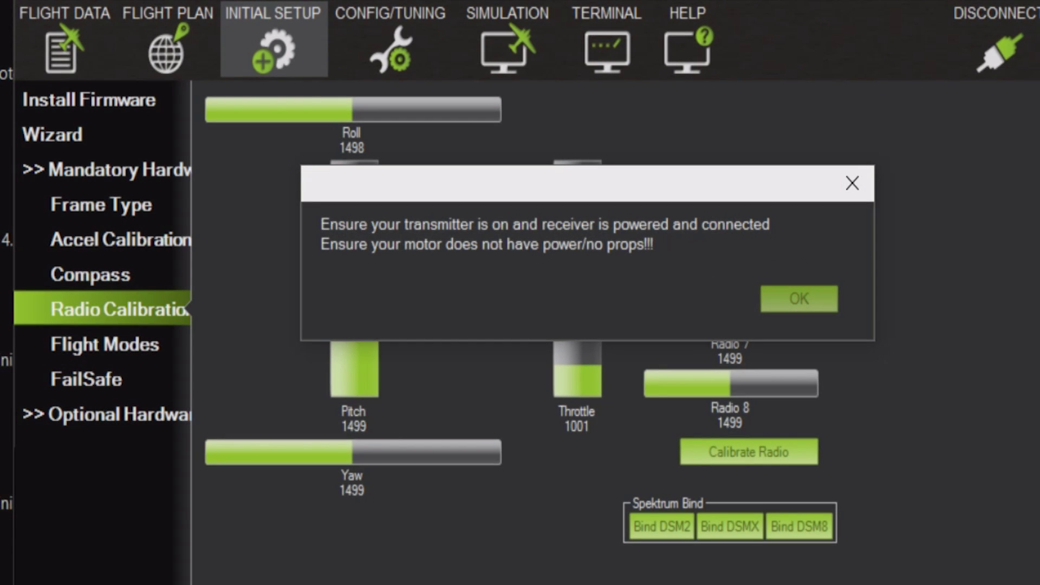
left_click(792, 293)
left_click(745, 297)
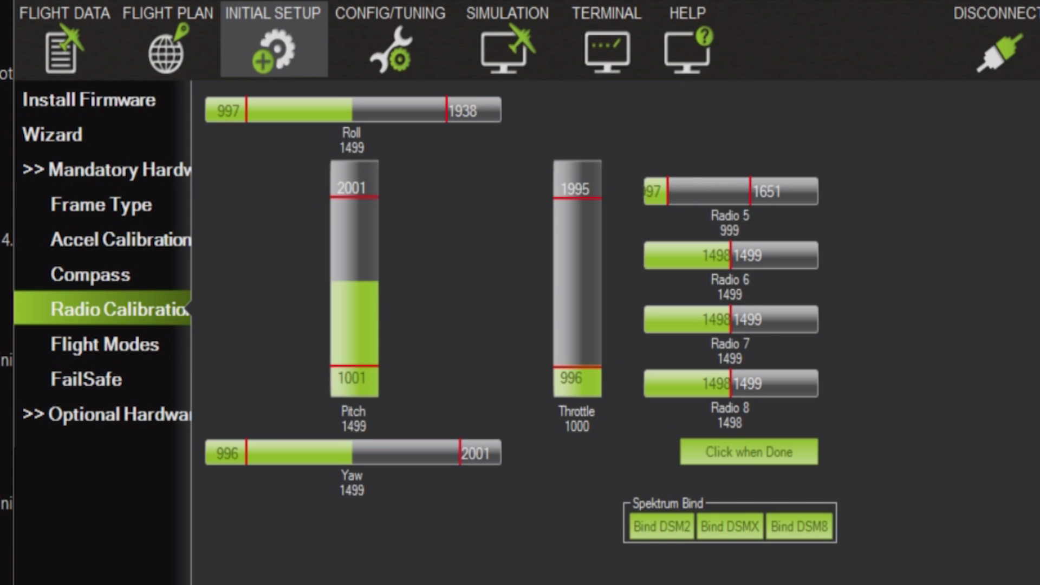
Finish the radio calibration, confirm the centered sticks and lowered throttle, and close the summary of detected channel ranges
left_click(747, 451)
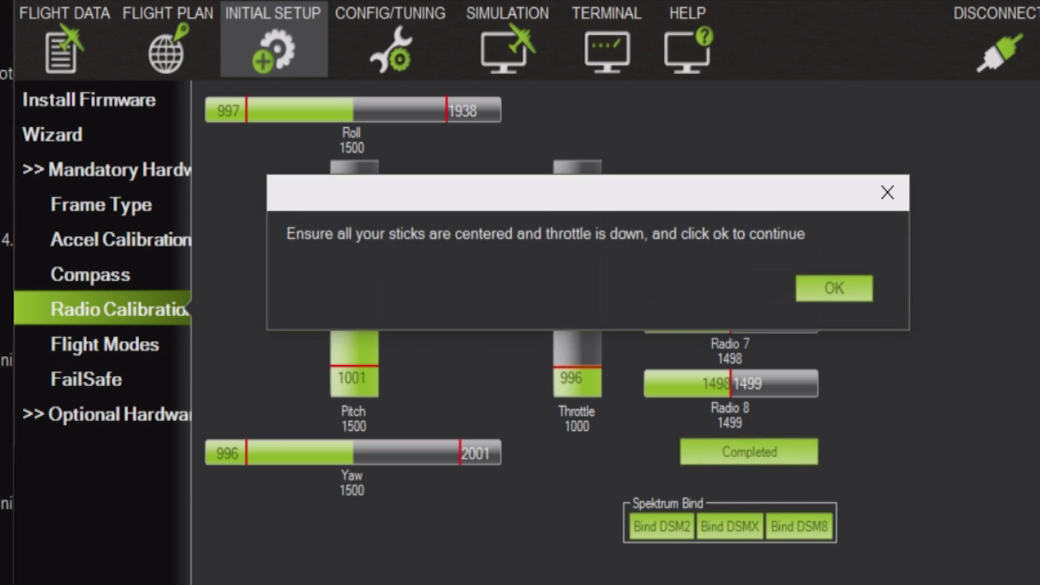
left_click(826, 290)
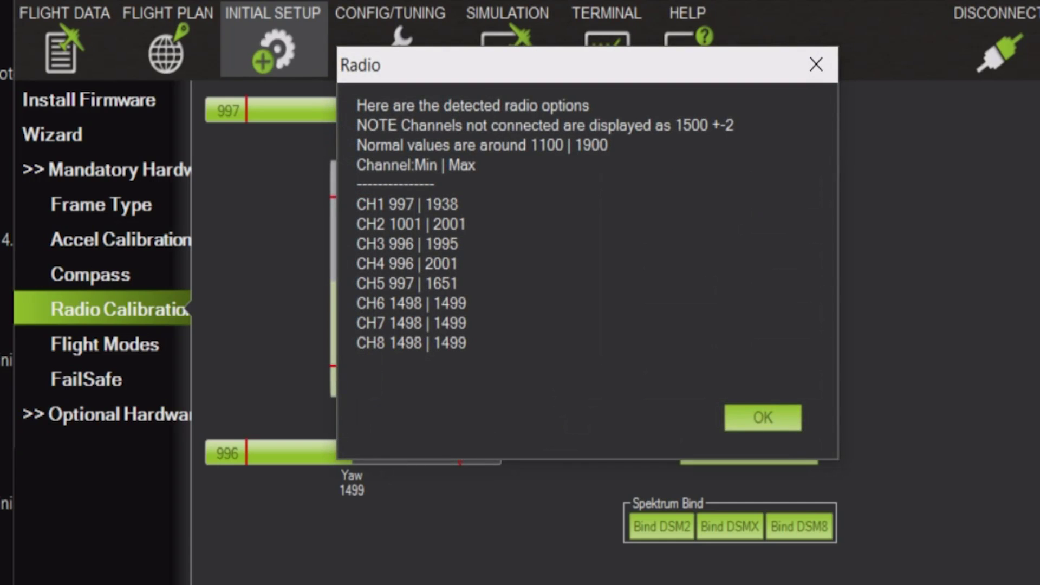
left_click(740, 419)
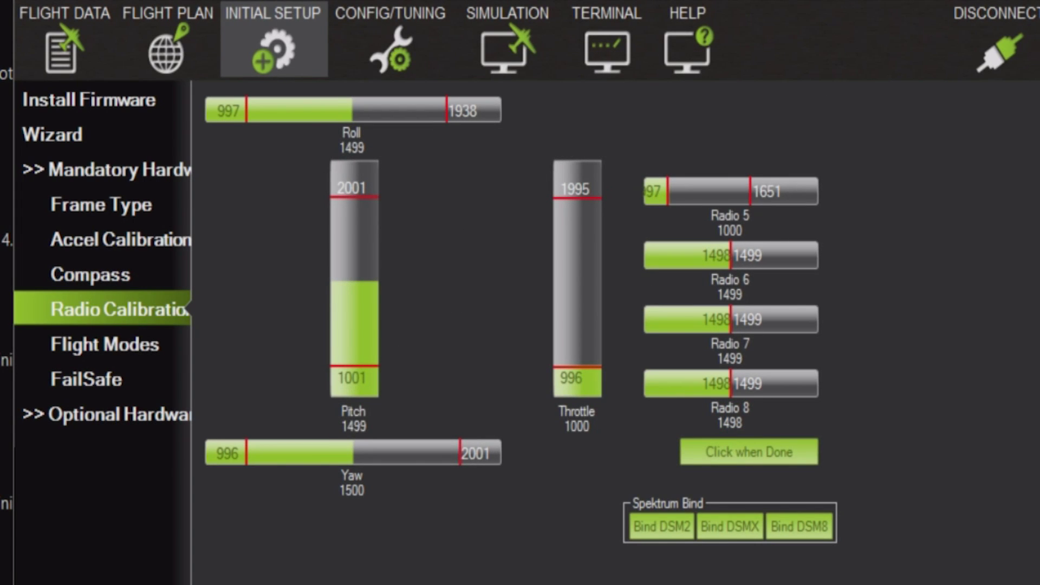
left_click(748, 451)
left_click(824, 288)
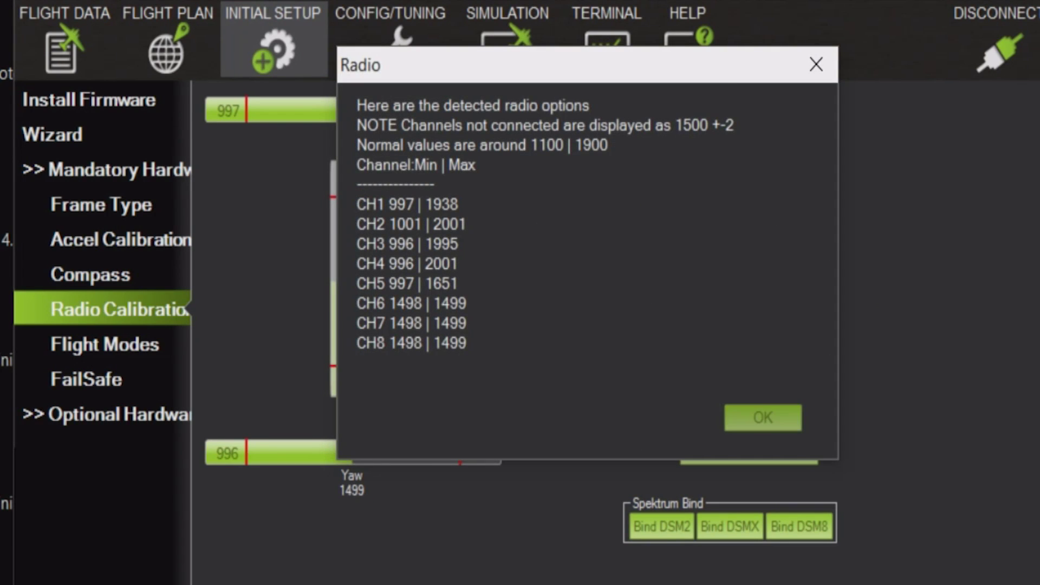
left_click(747, 418)
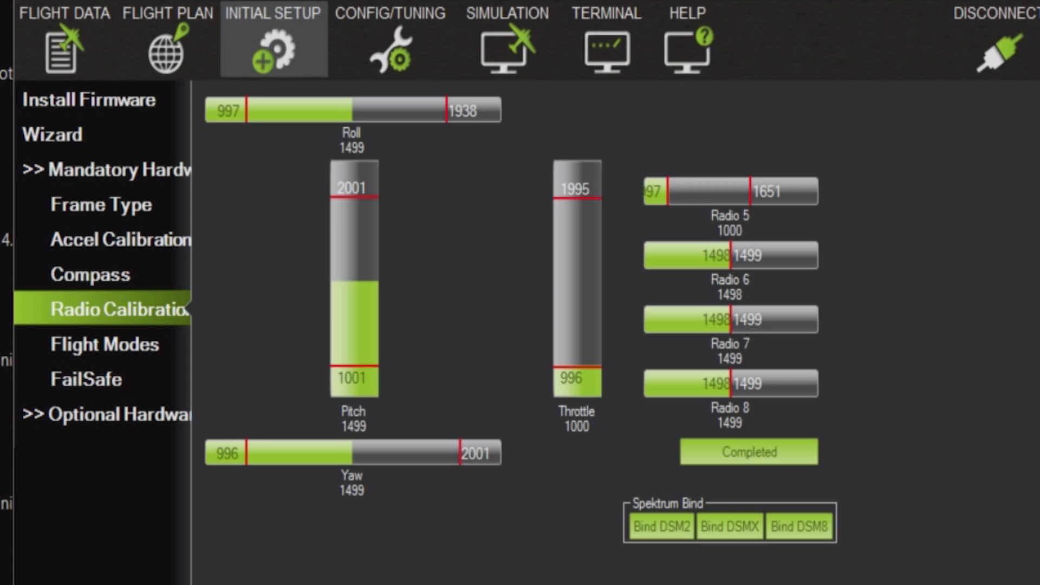
In the flight mode setup, set Flight Mode 1 to Stabilize
left_click(103, 346)
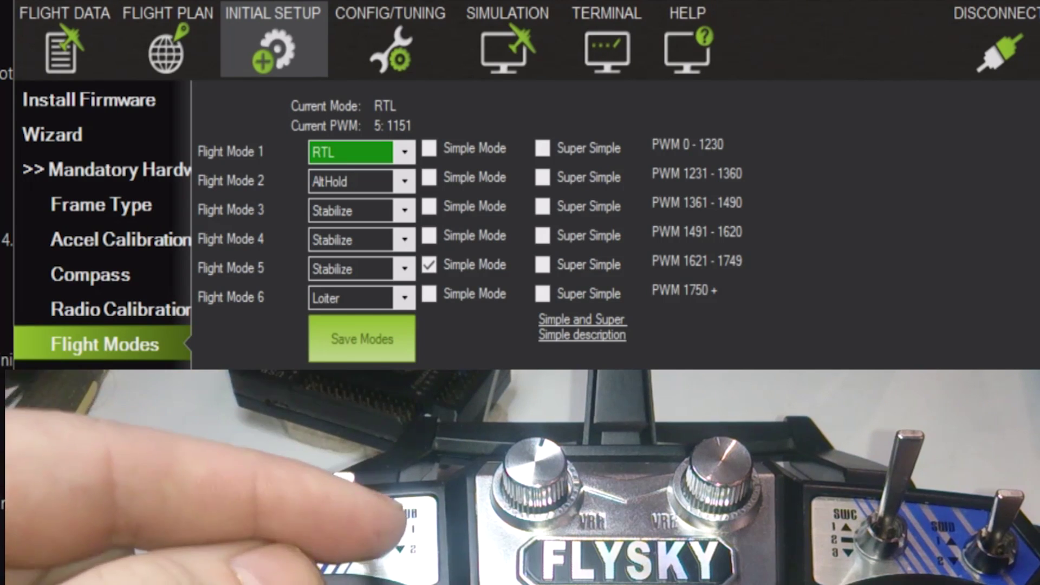
key("alt+Down")
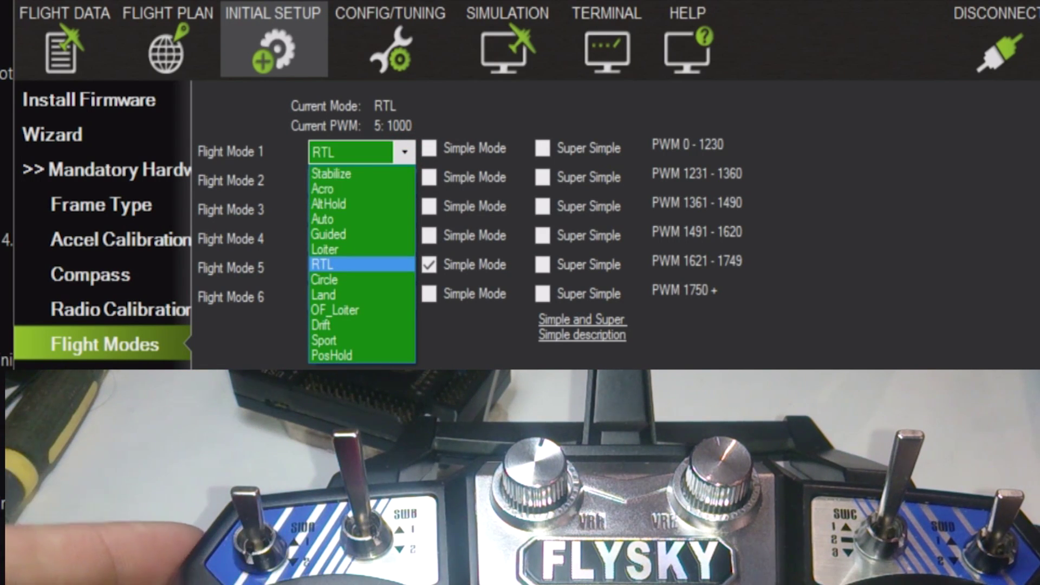
key("Up")
key("Up")
key("Up")
key("Up")
key("Up")
key("Up")
key("Return")
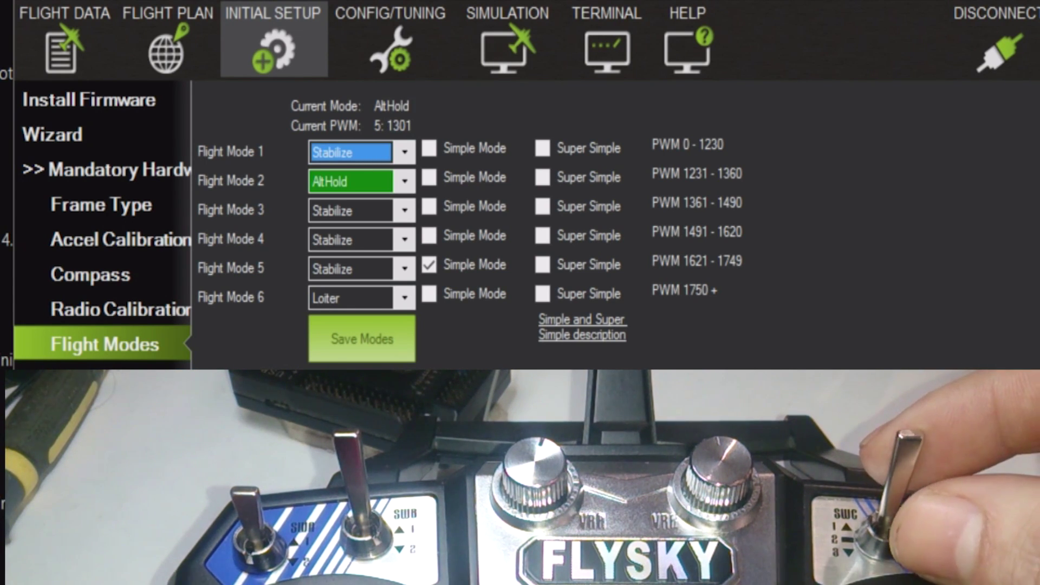
Set Flight Mode 2 to Loiter
left_click(404, 181)
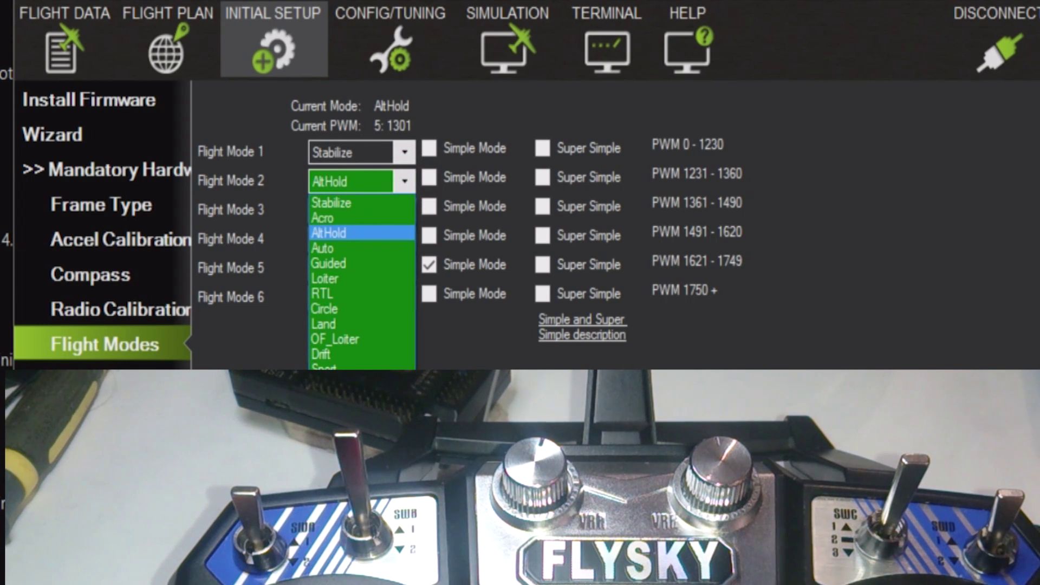
key("Down")
key("Down")
key("Down")
key("Down")
key("Down")
key("Up")
key("Up")
key("Return")
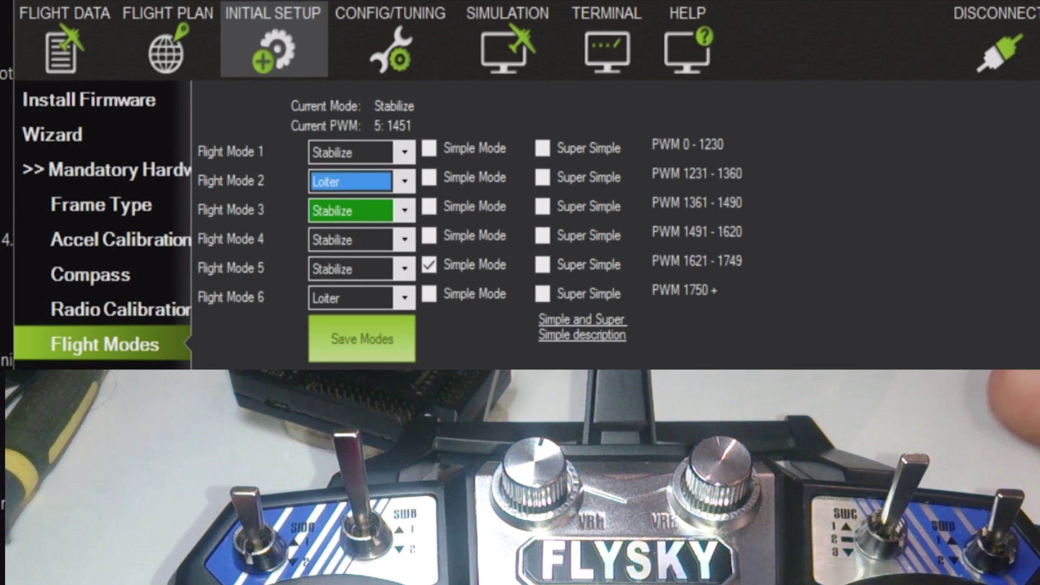
Set Flight Mode 3 to RTL
left_click(404, 210)
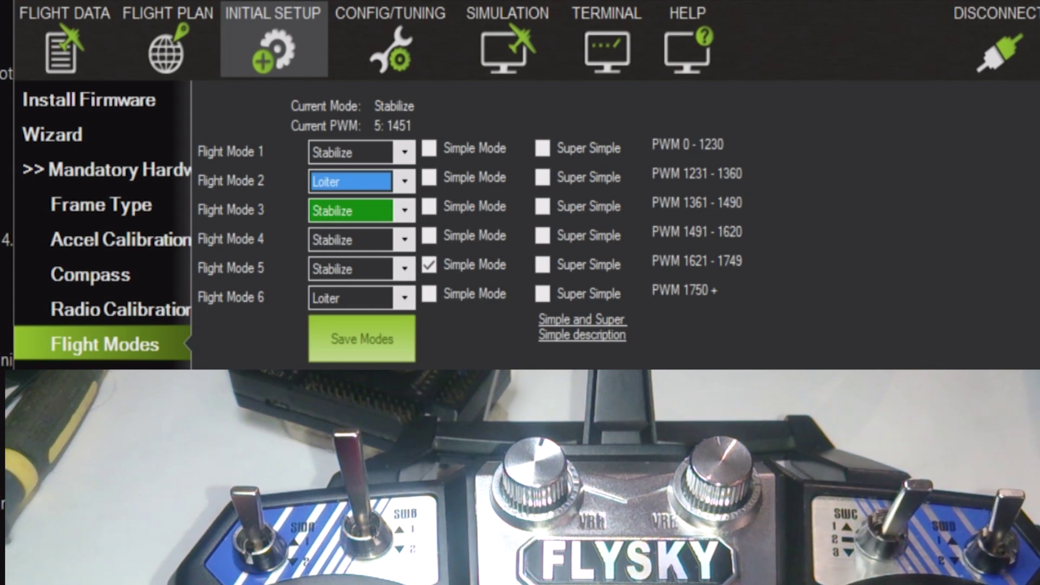
left_click(405, 211)
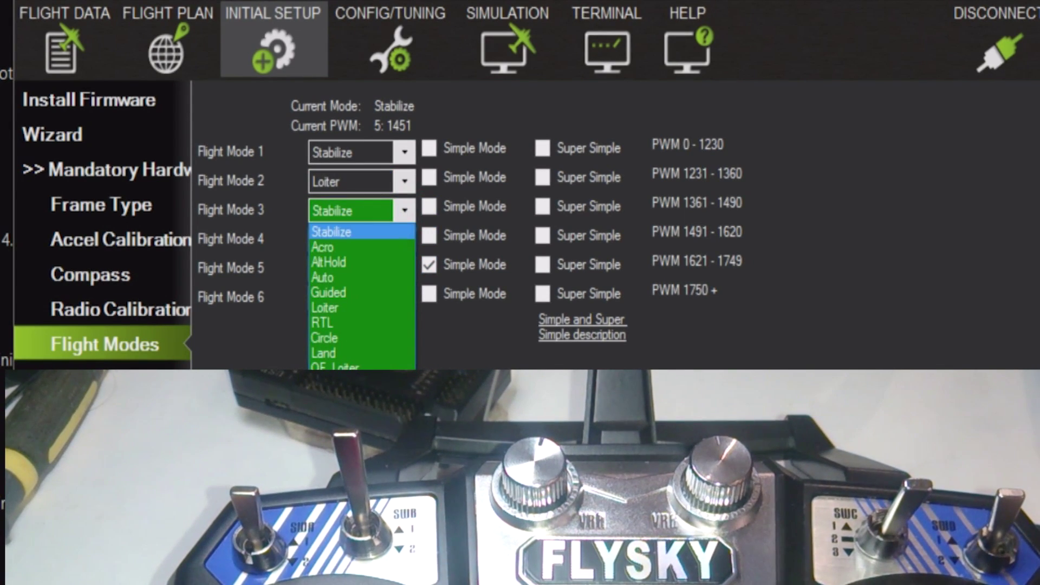
left_click(358, 323)
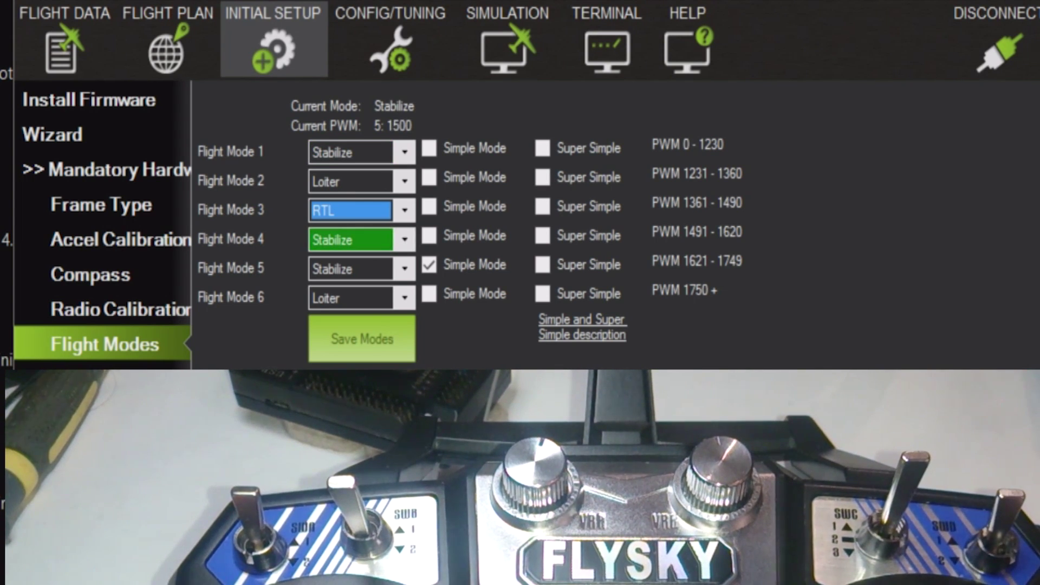
Keep Flight Mode 4 on Stabilize, enable Simple Mode for it and disable Simple Mode for Flight Mode 5
left_click(404, 239)
left_click(404, 239)
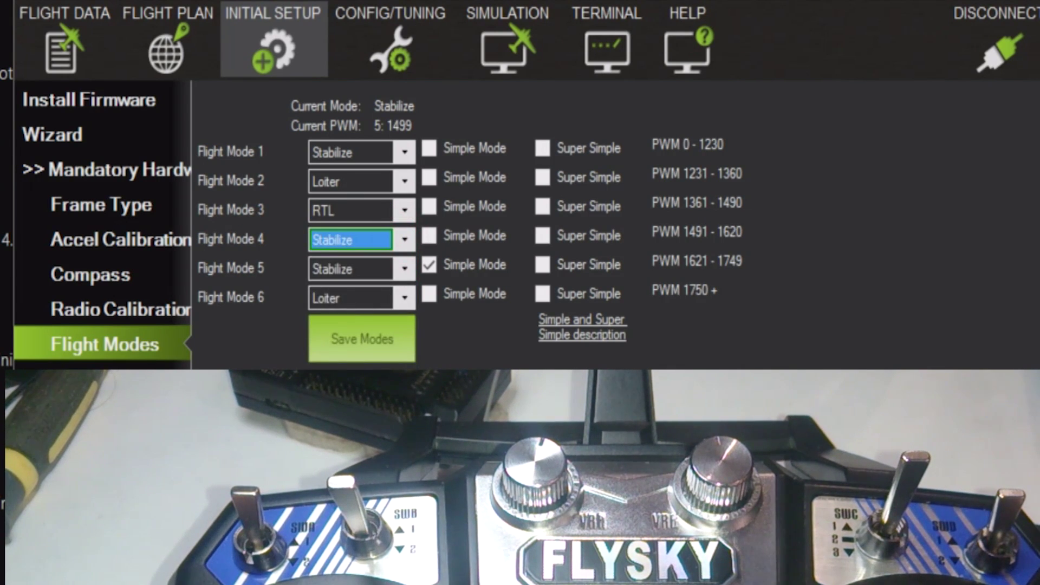
left_click(429, 236)
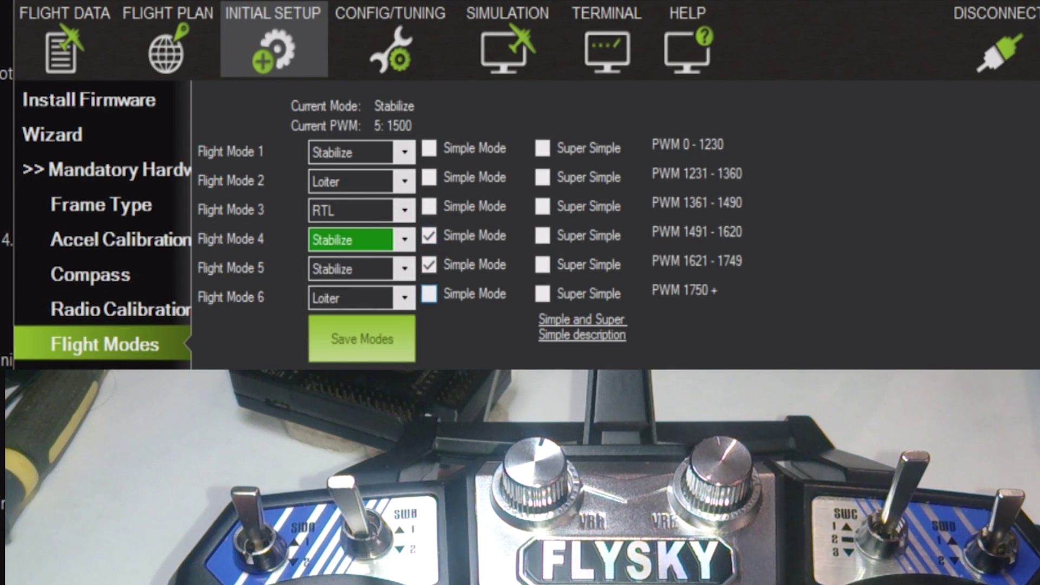
left_click(428, 265)
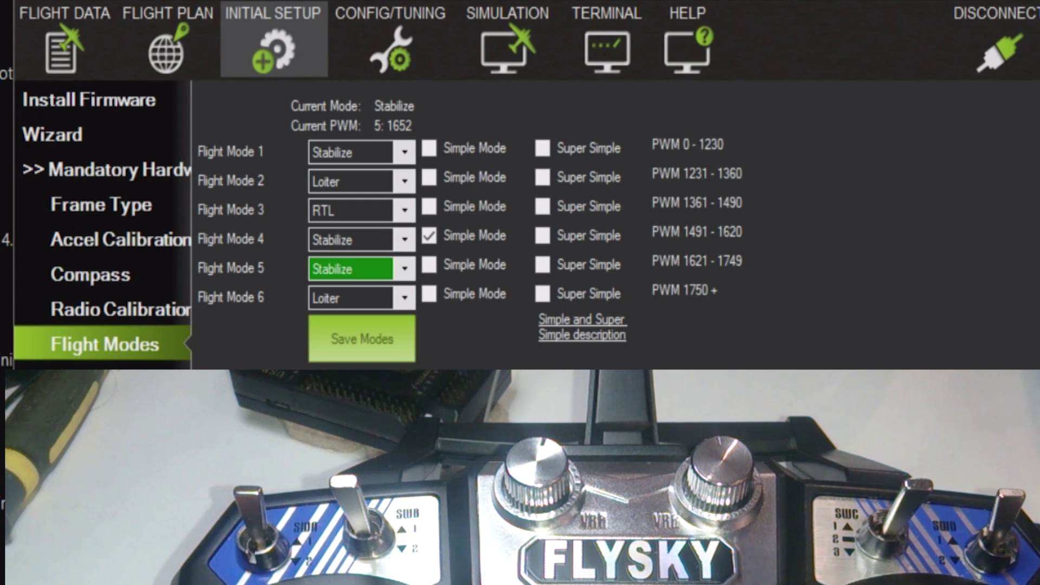
Set Flight Mode 5 to AltHold and save the flight modes
left_click(405, 269)
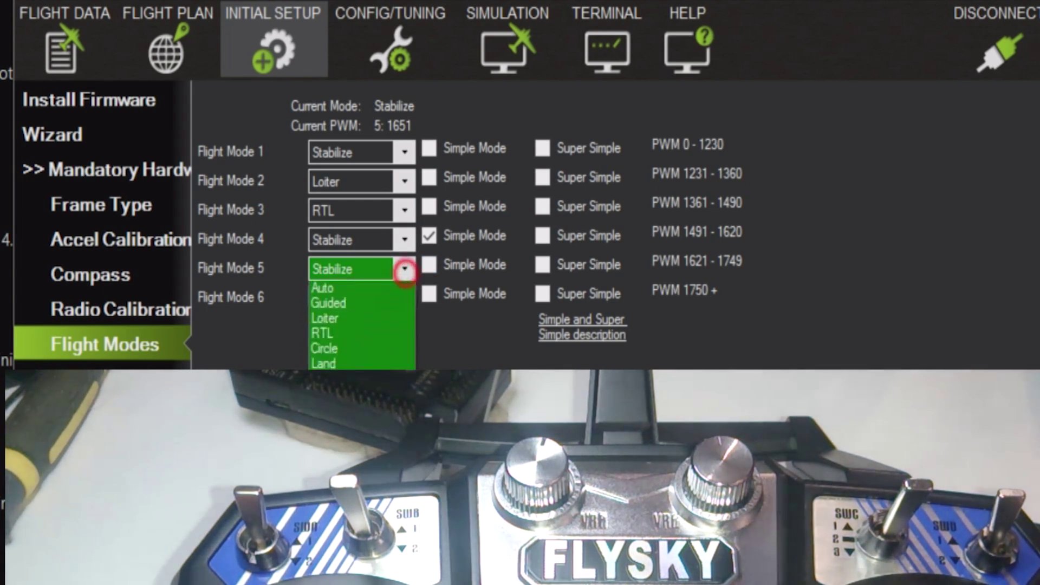
key("Down")
key("Down")
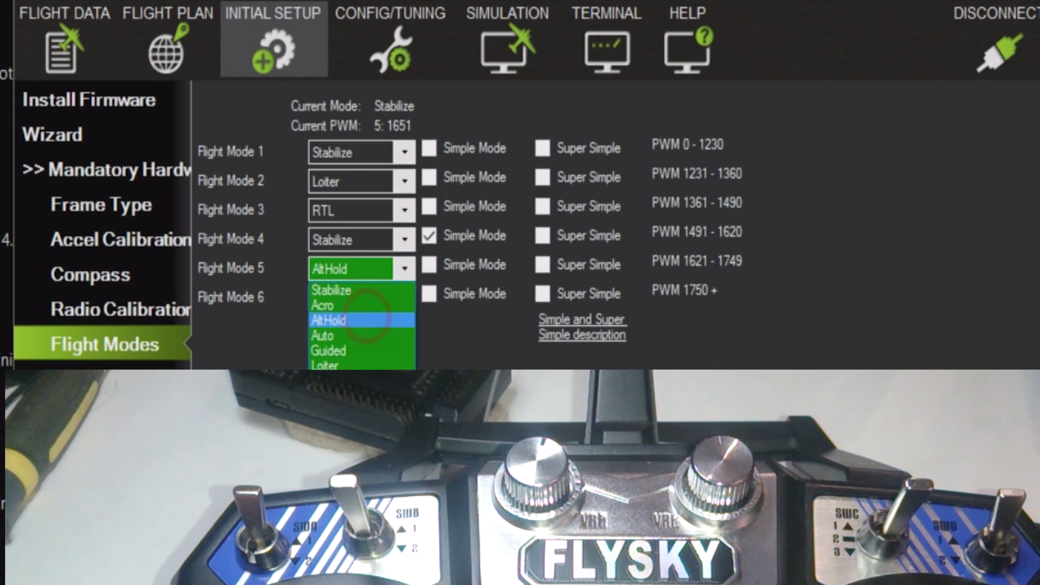
key("Return")
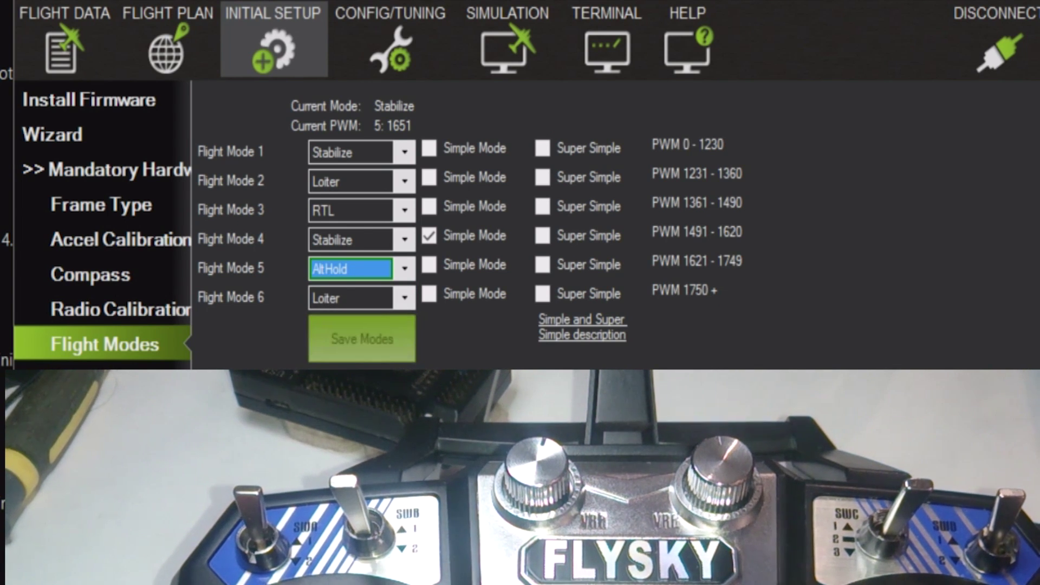
left_click(360, 337)
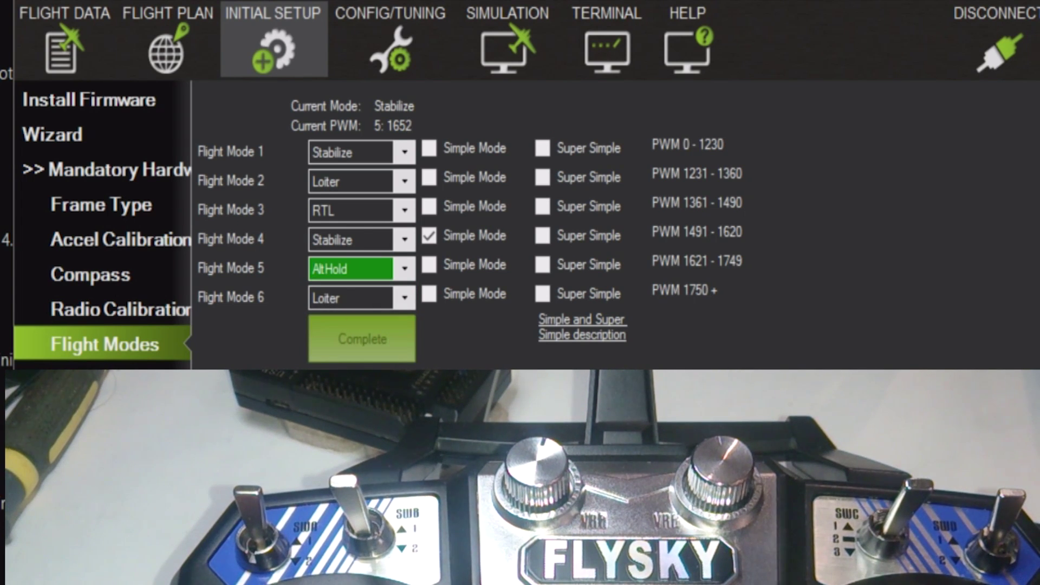